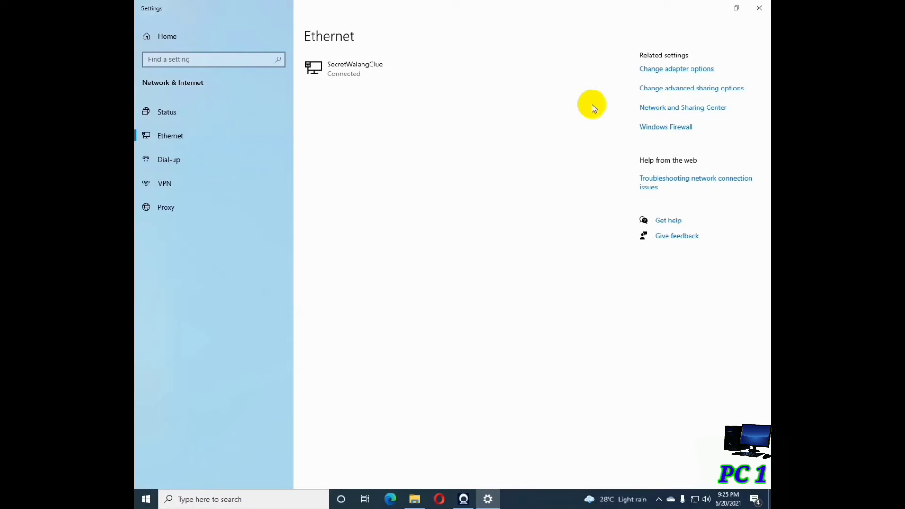
In the advanced sharing settings, turn on network discovery and file and printer sharing for the Private profile.
{"action": "left_click", "coordinate": [705, 94]}
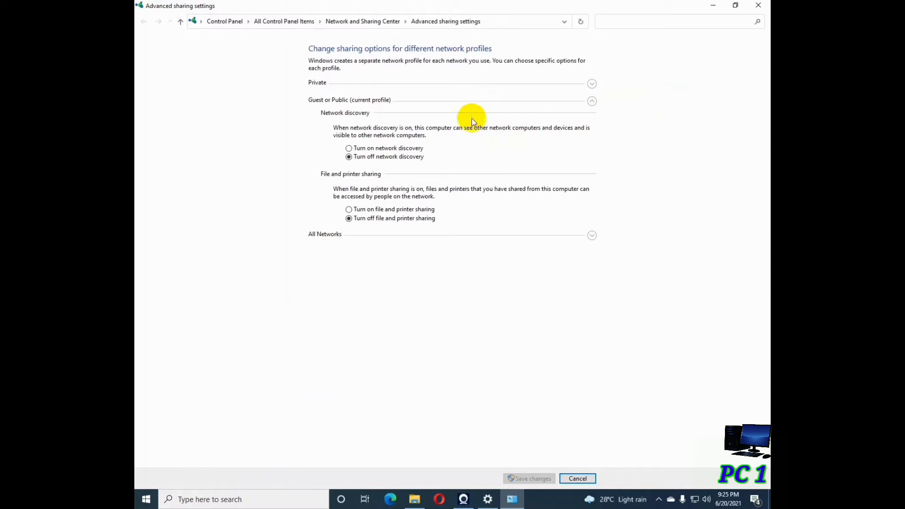
{"action": "left_click", "coordinate": [312, 84]}
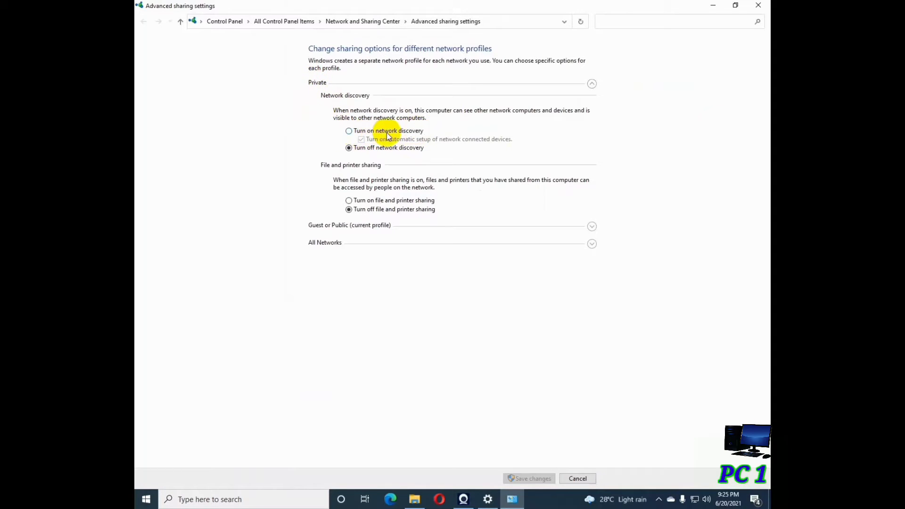
{"action": "left_click", "coordinate": [349, 131]}
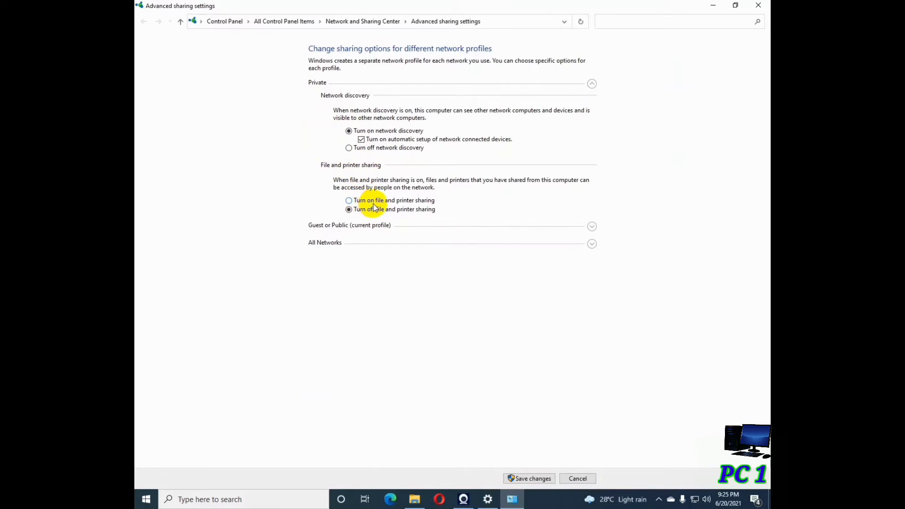
{"action": "left_click", "coordinate": [349, 202]}
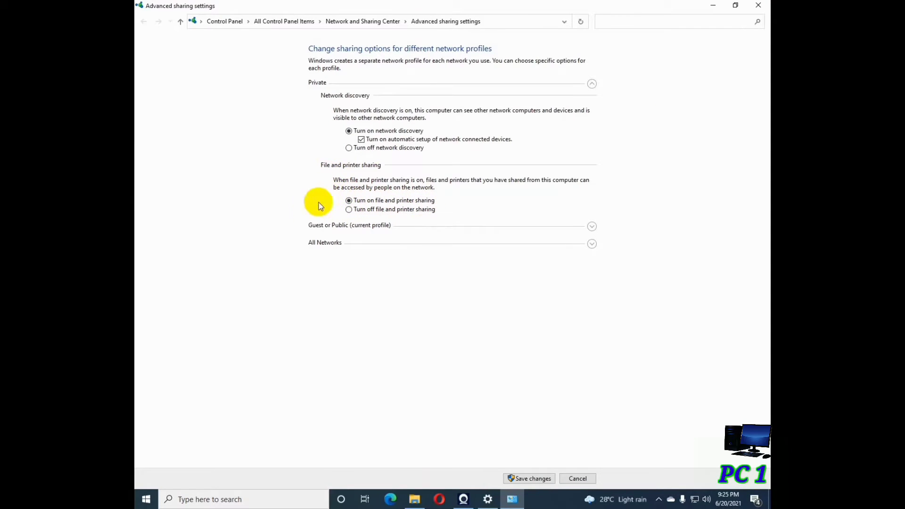
Turn on network discovery and file and printer sharing for the Guest or Public profile.
{"action": "left_click", "coordinate": [316, 228]}
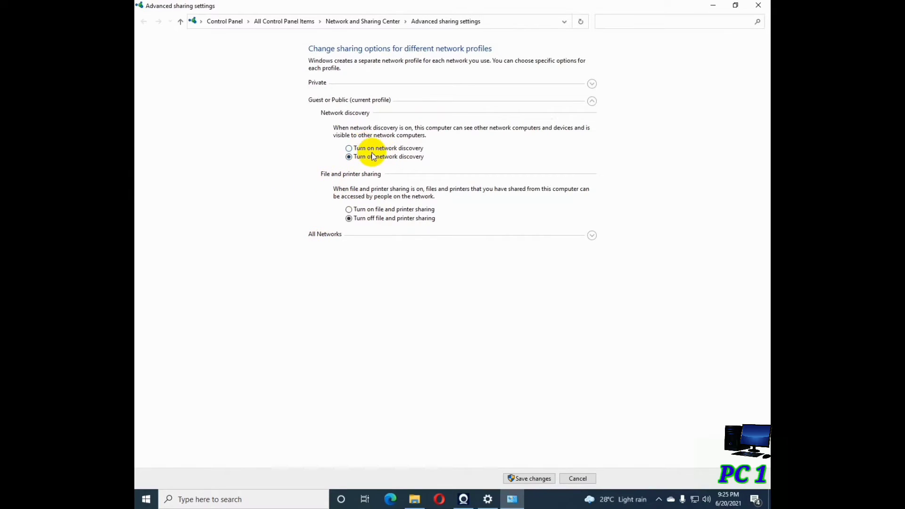
{"action": "left_click", "coordinate": [354, 150]}
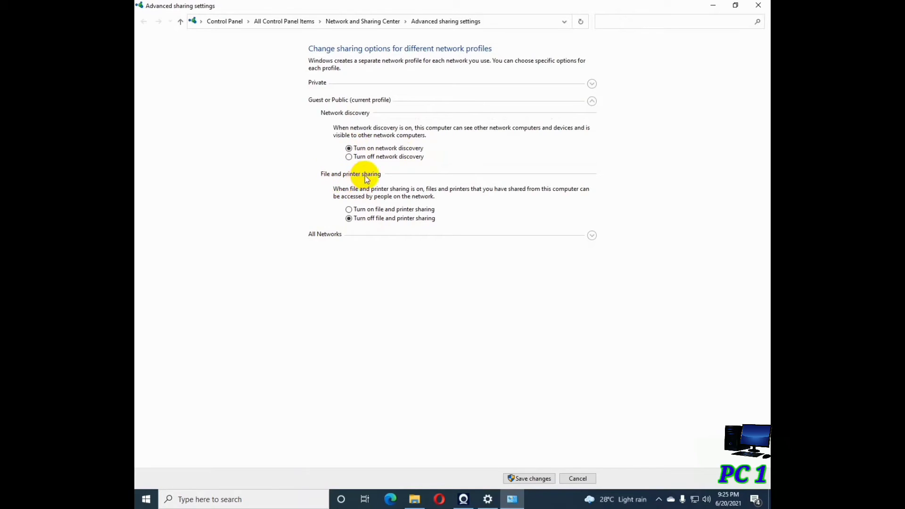
{"action": "left_click", "coordinate": [349, 210]}
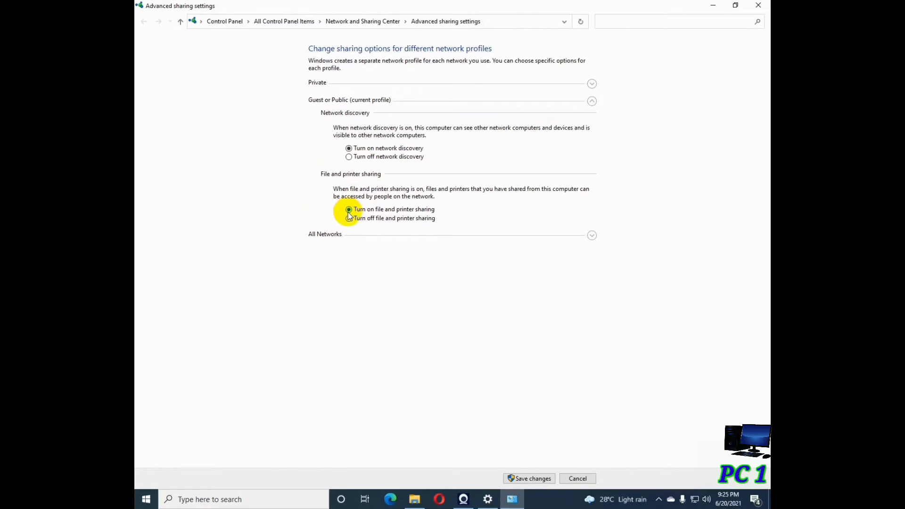
For All Networks, turn on Public folder sharing and turn off password protected sharing, save the changes and close Settings.
{"action": "left_click", "coordinate": [319, 235]}
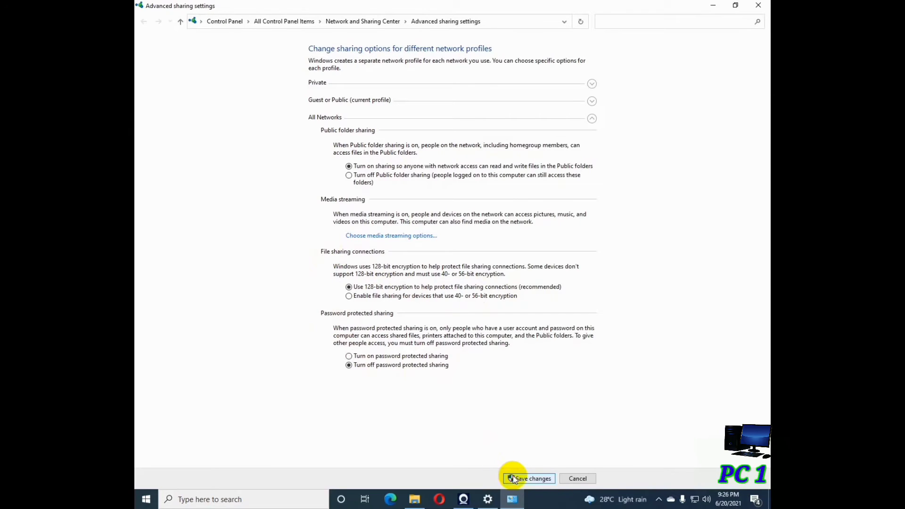
{"action": "key", "text": "Return"}
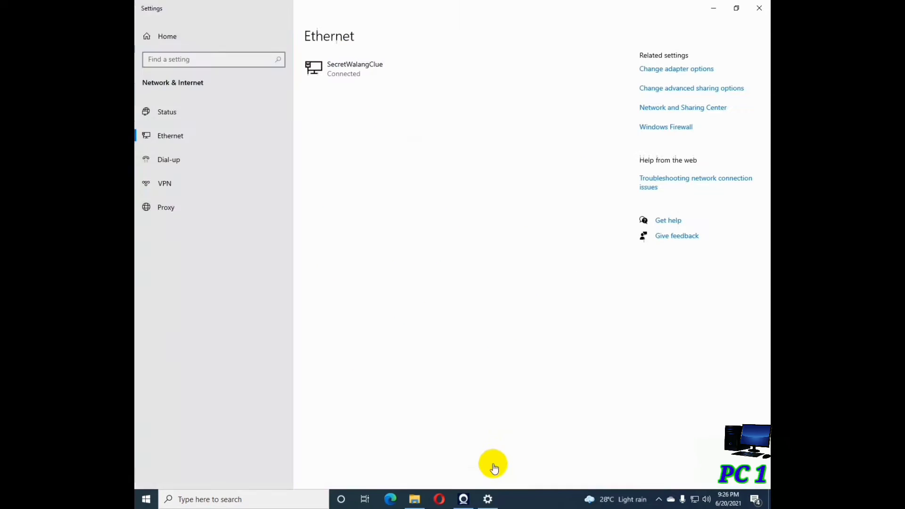
{"action": "left_click", "coordinate": [758, 10]}
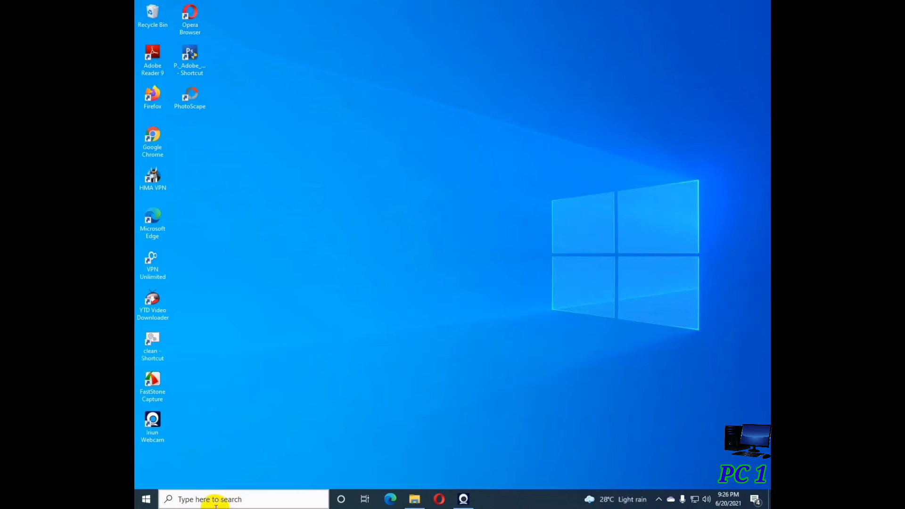
Search for the Control Panel and open its Devices and Printers page.
{"action": "left_click", "coordinate": [221, 500]}
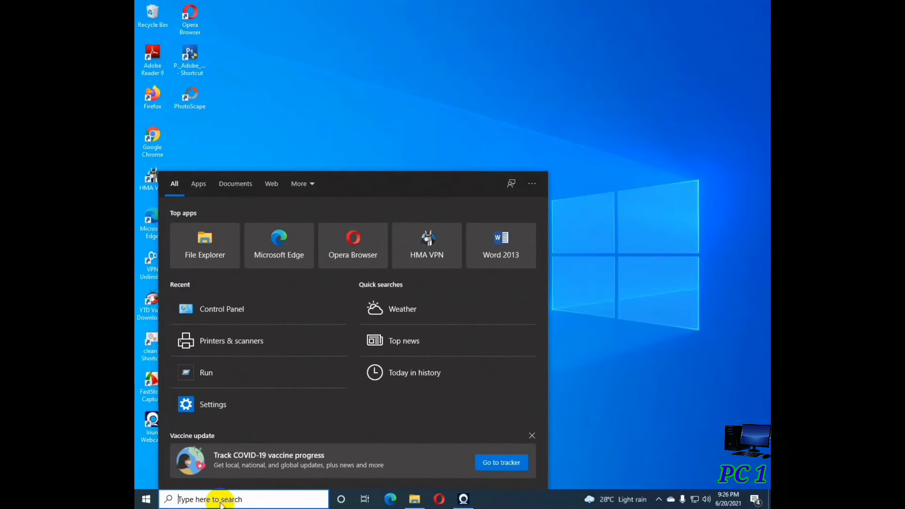
{"action": "type", "text": "con"}
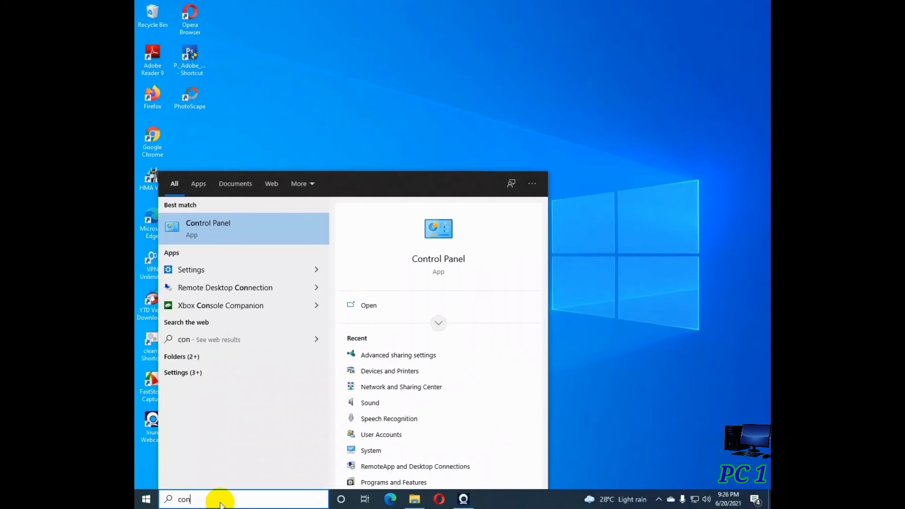
{"action": "type", "text": "trol panel"}
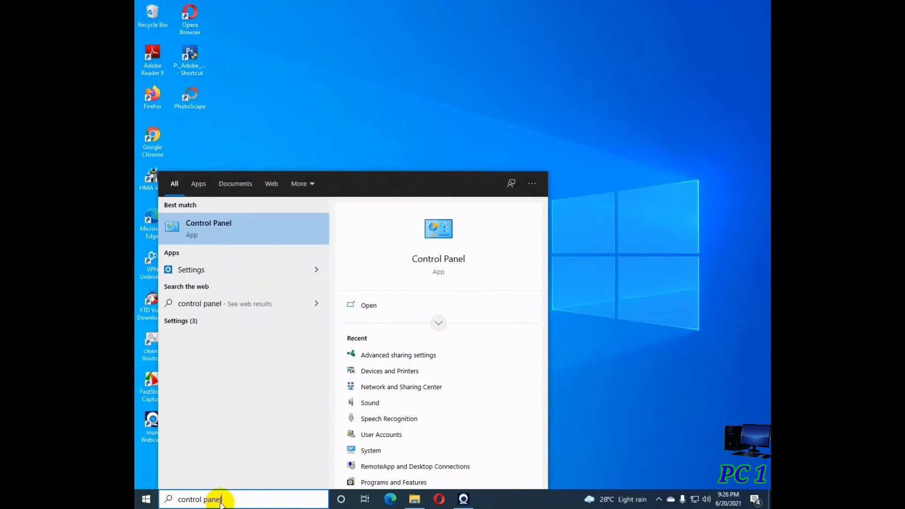
{"action": "key", "text": "Return"}
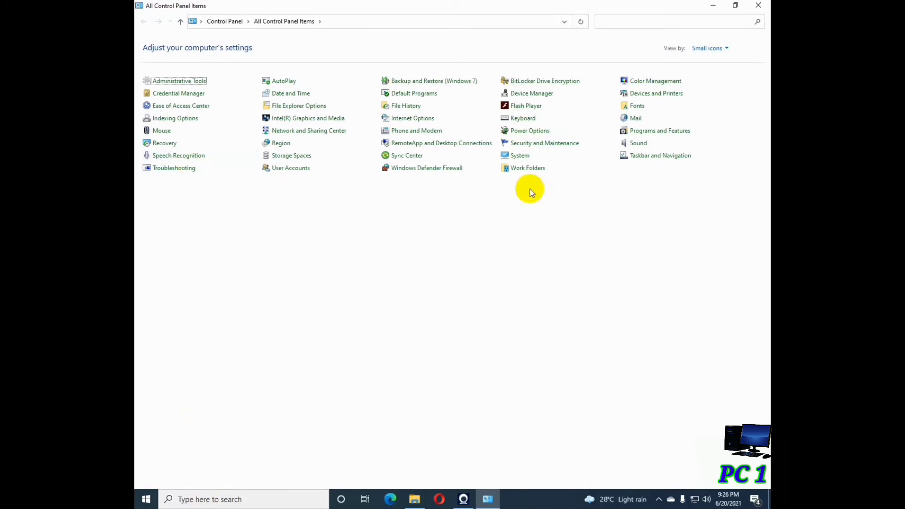
{"action": "left_click", "coordinate": [651, 96]}
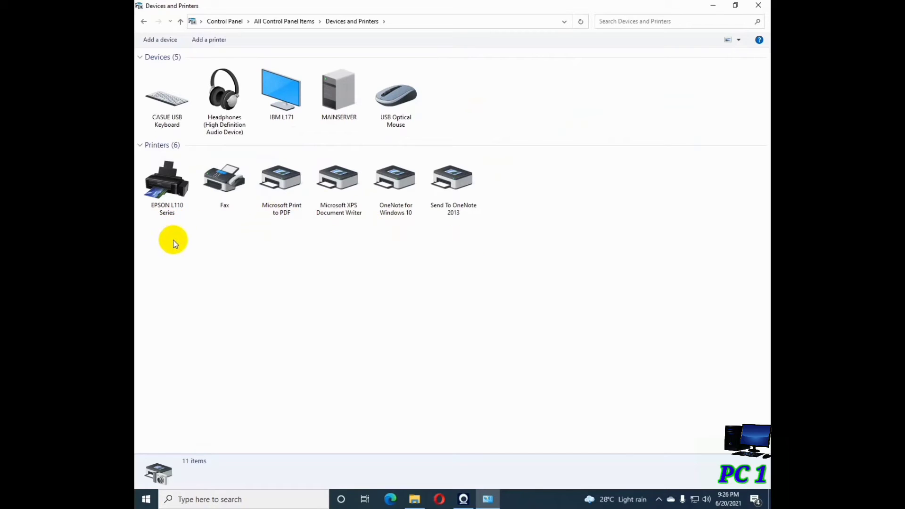
Share the EPSON L110 Series printer on the network through its printer properties, apply the change and close the printer list.
{"action": "left_click", "coordinate": [162, 191]}
{"action": "right_click", "coordinate": [162, 189]}
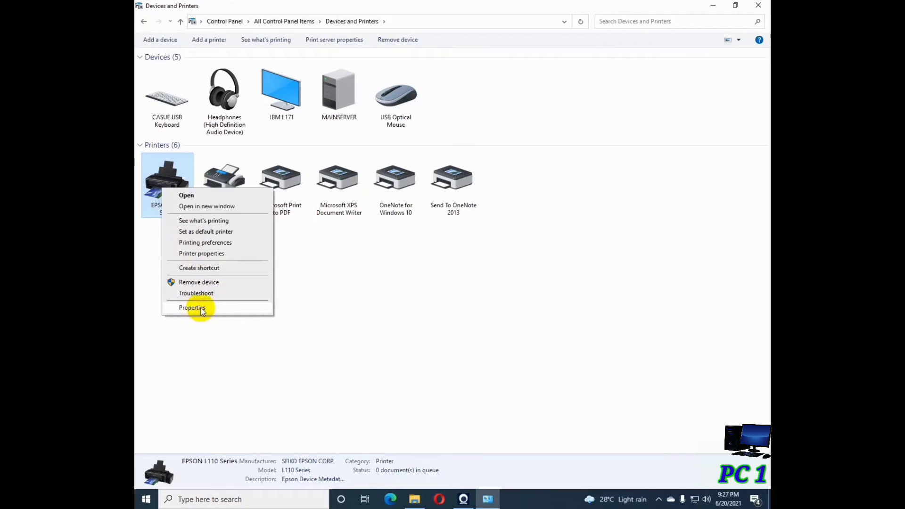
{"action": "left_click", "coordinate": [183, 255]}
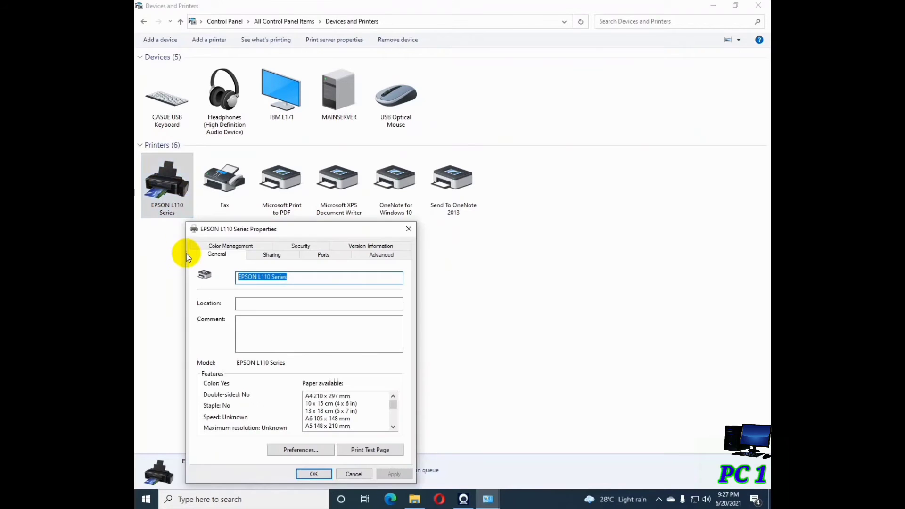
{"action": "left_click", "coordinate": [270, 255]}
{"action": "left_click_drag", "start_coordinate": [286, 229], "coordinate": [323, 71]}
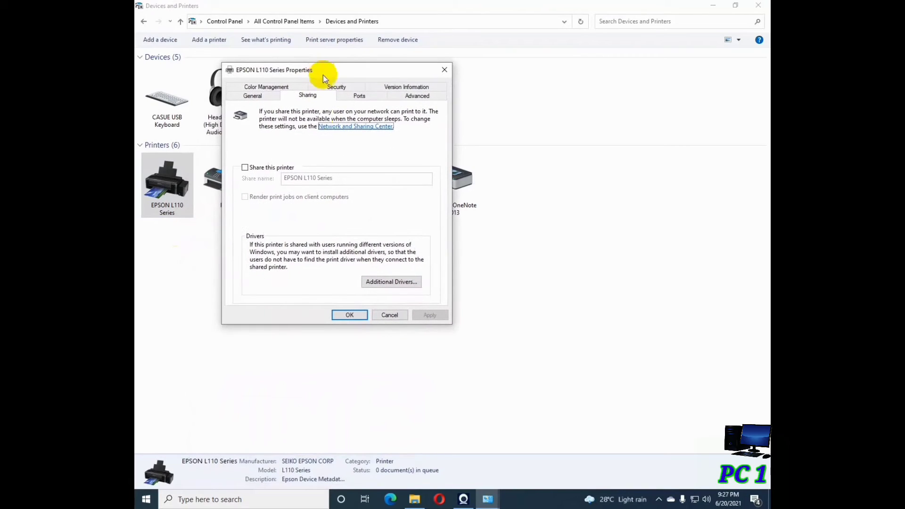
{"action": "left_click", "coordinate": [251, 168]}
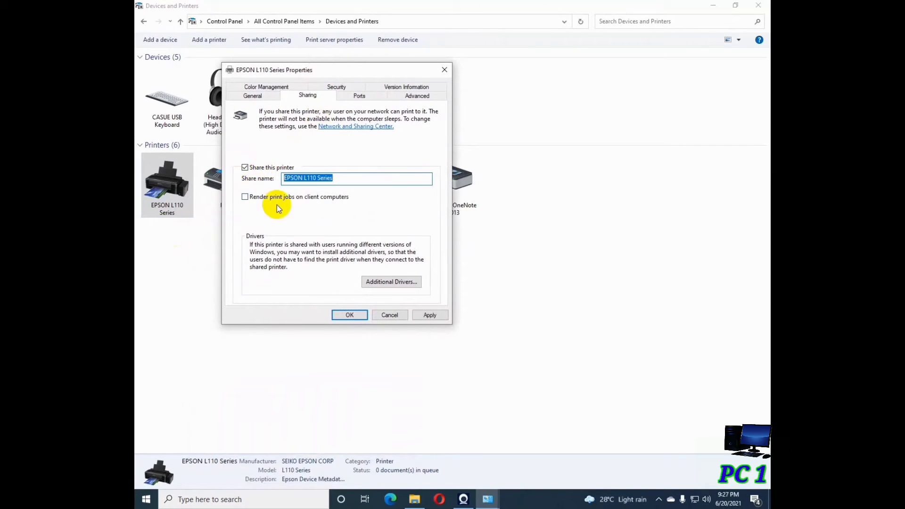
{"action": "left_click", "coordinate": [431, 313]}
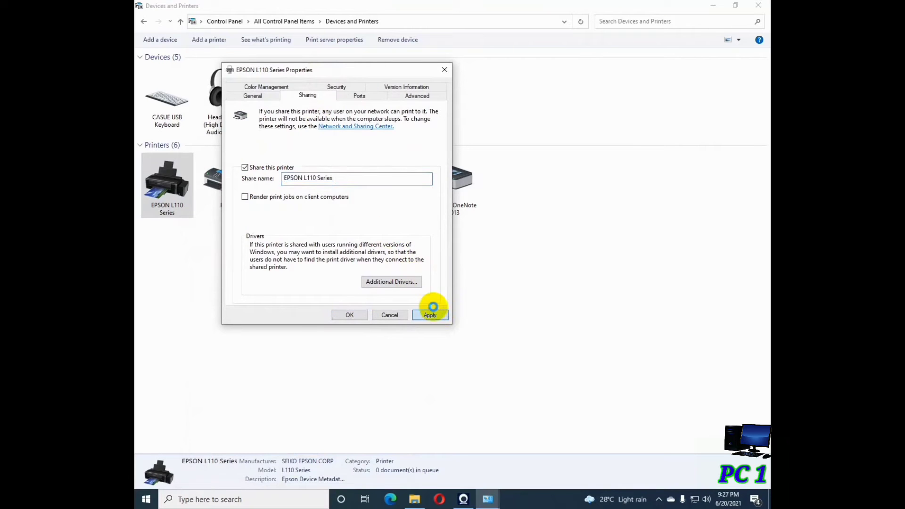
{"action": "left_click", "coordinate": [345, 313]}
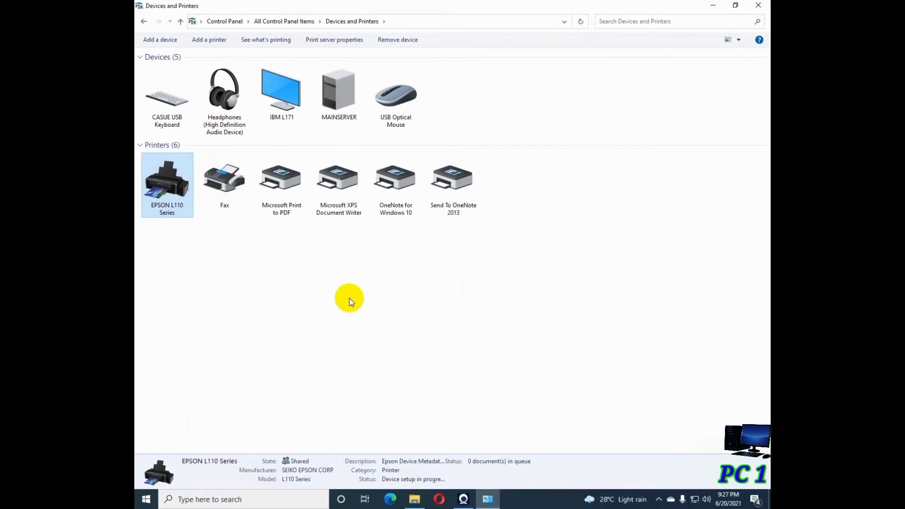
{"action": "left_click", "coordinate": [758, 5]}
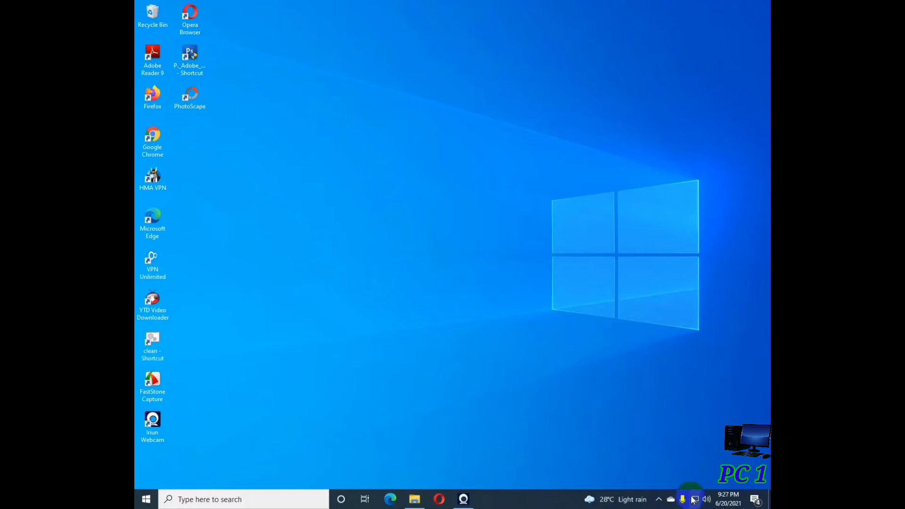
Open the adapter options from the Ethernet page of the Network & Internet settings.
{"action": "right_click", "coordinate": [695, 500]}
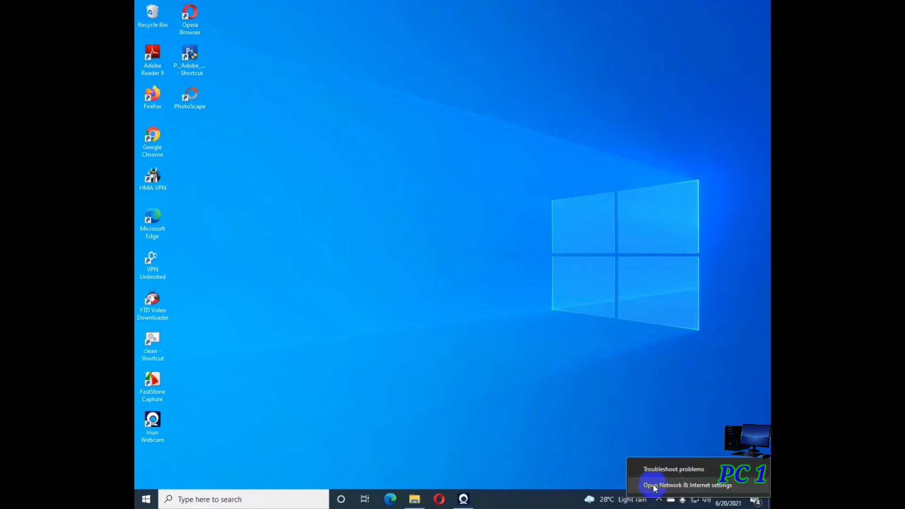
{"action": "left_click", "coordinate": [679, 486]}
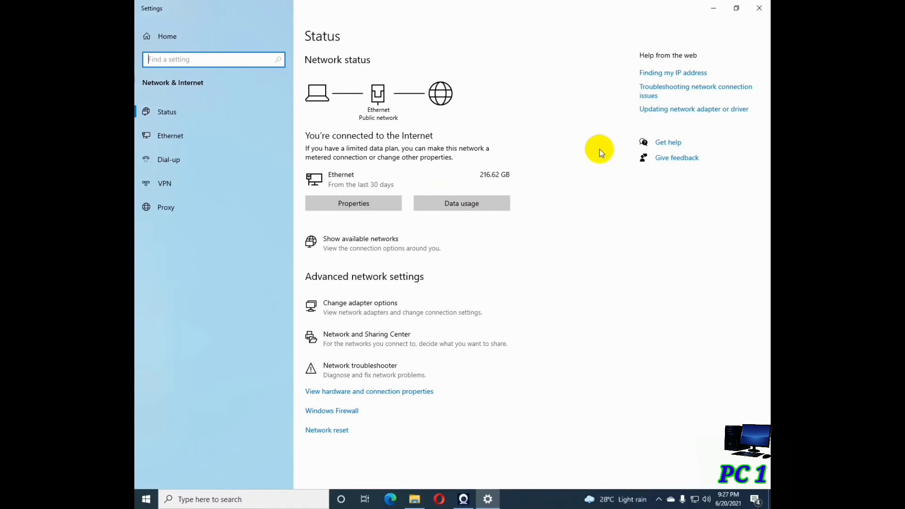
{"action": "left_click", "coordinate": [170, 137]}
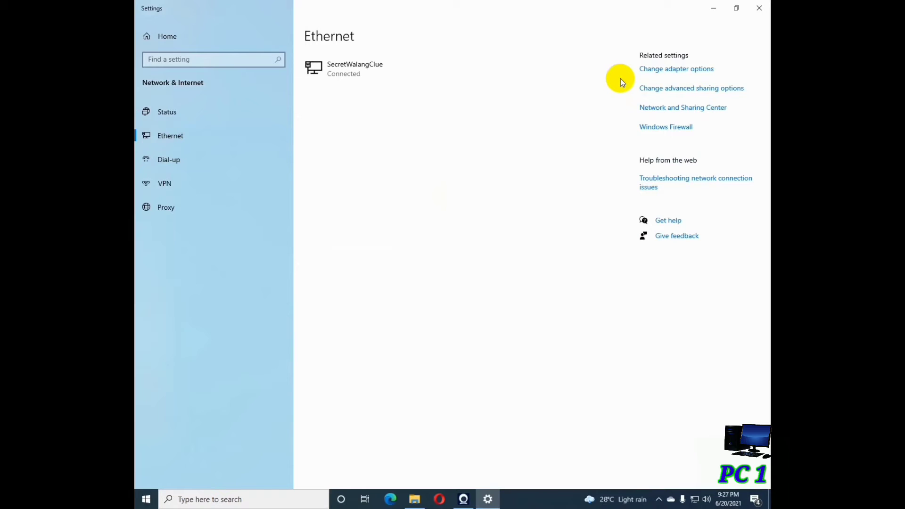
{"action": "left_click", "coordinate": [674, 73]}
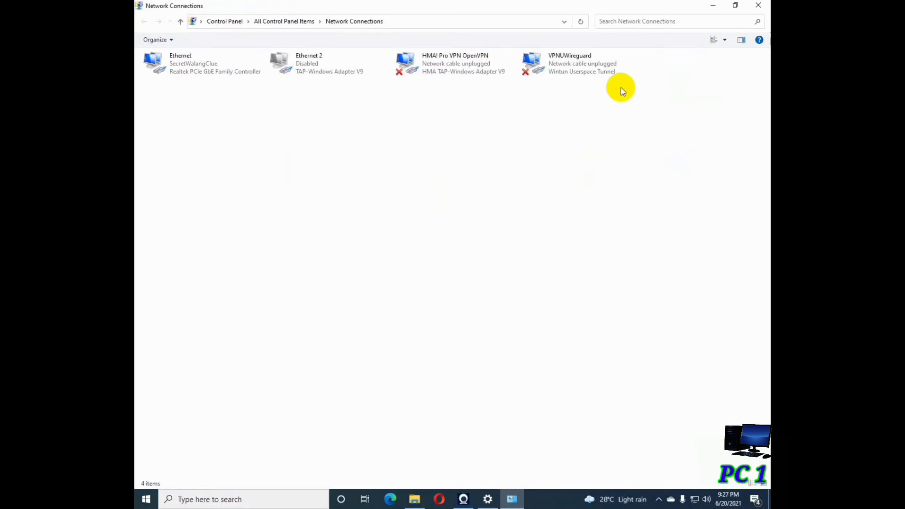
Check the Ethernet adapter's connection details for its IPv4 address, subnet mask, default gateway and DNS server.
{"action": "left_click", "coordinate": [188, 66]}
{"action": "double_click", "coordinate": [187, 67]}
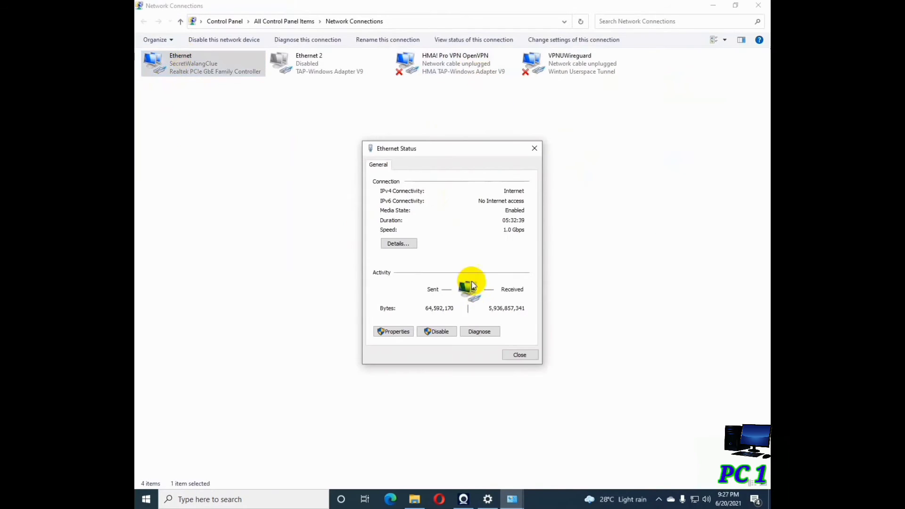
{"action": "left_click", "coordinate": [398, 244]}
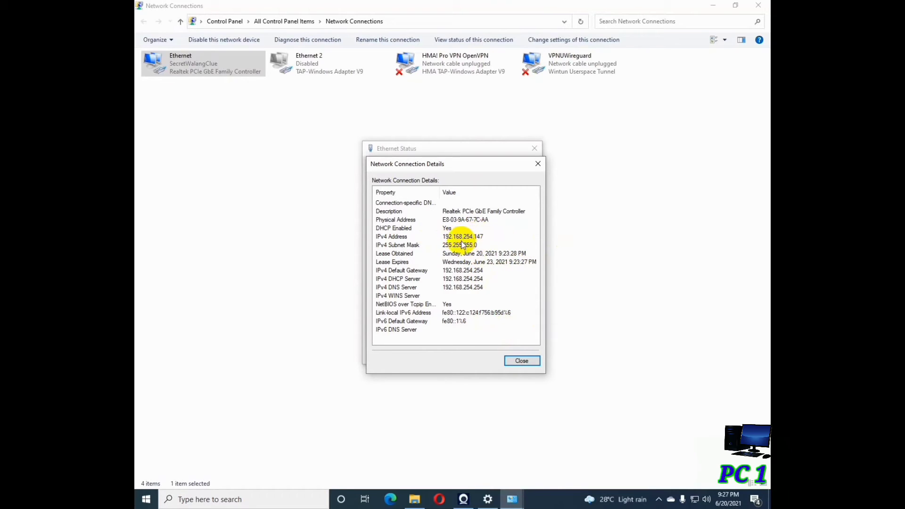
{"action": "left_click", "coordinate": [522, 360]}
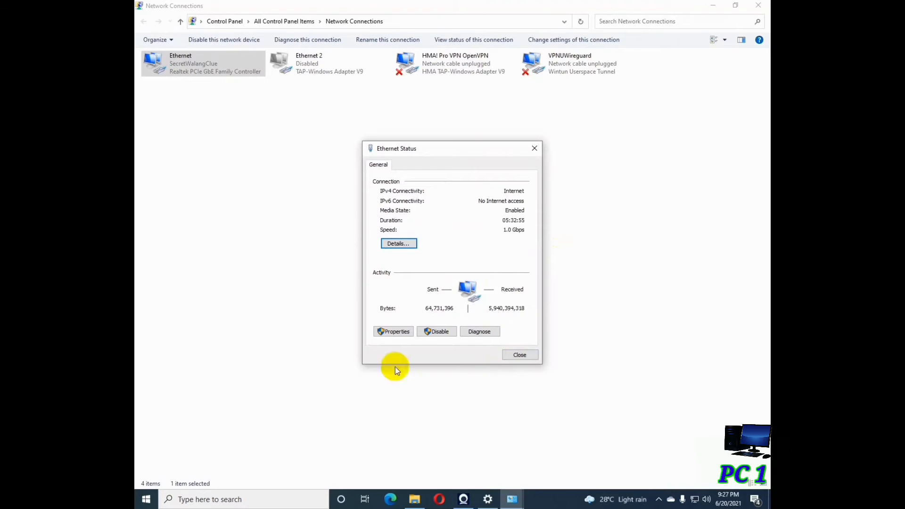
In the Ethernet adapter's Internet Protocol Version 4 properties, switch to a manual IP address and enter 192.168.254.101.
{"action": "left_click", "coordinate": [390, 332]}
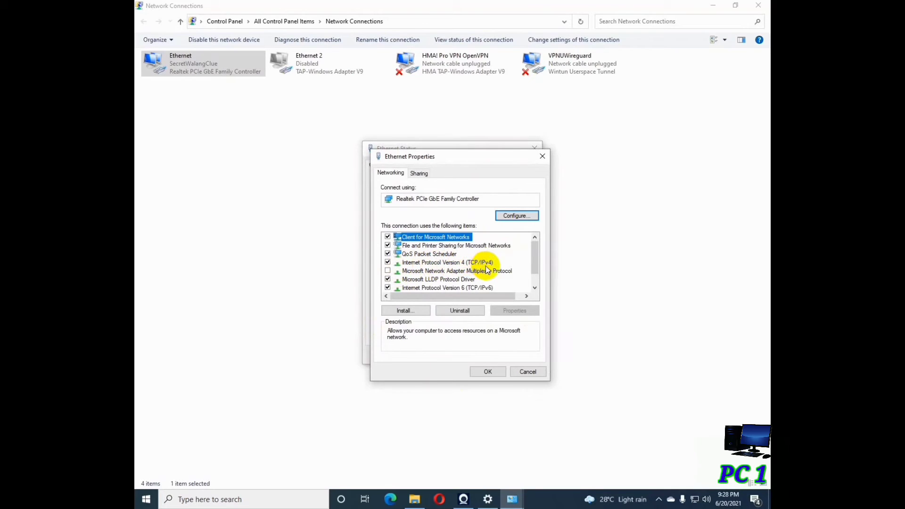
{"action": "left_click", "coordinate": [451, 265]}
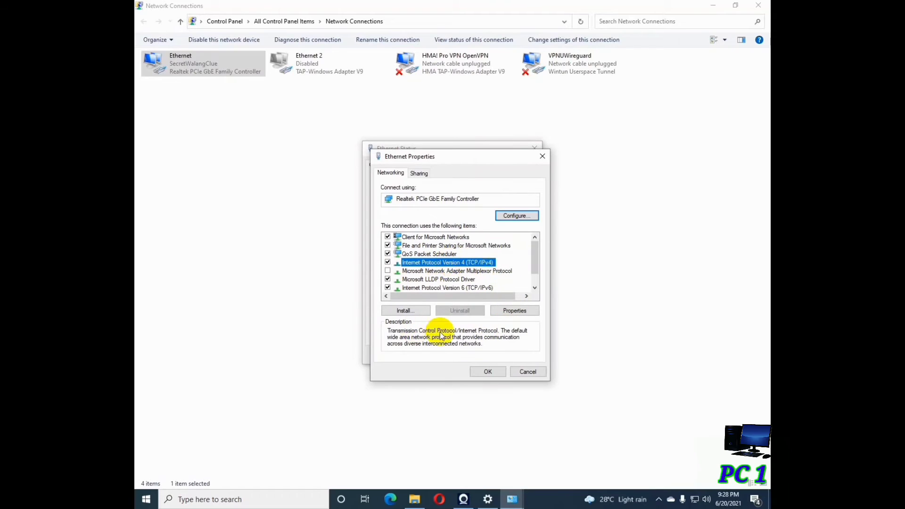
{"action": "double_click", "coordinate": [473, 263]}
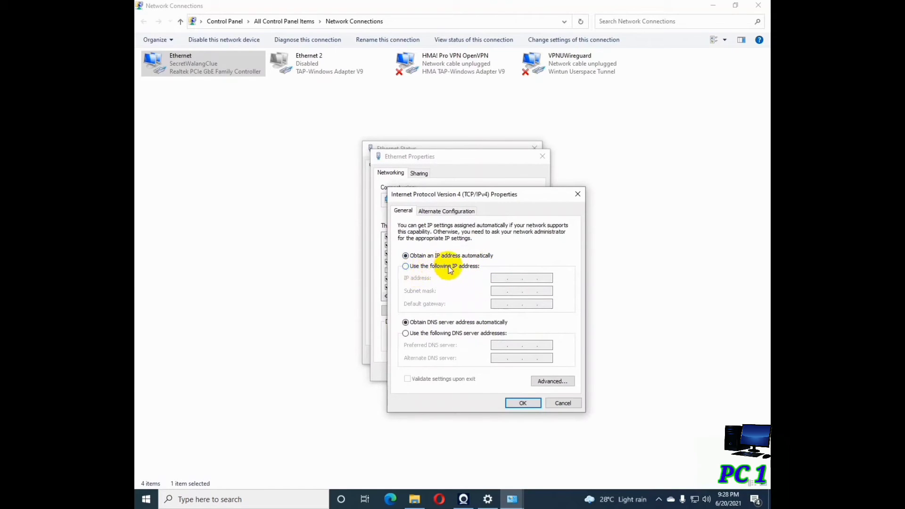
{"action": "left_click", "coordinate": [441, 266]}
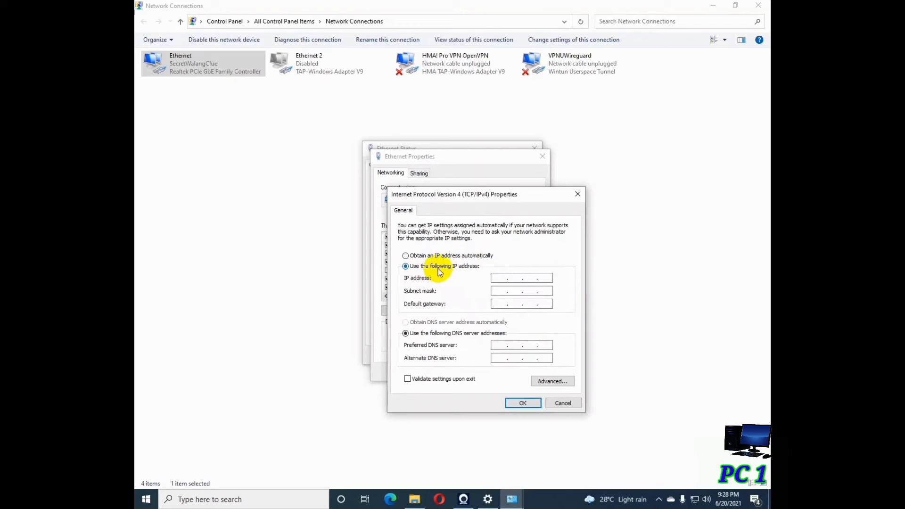
{"action": "left_click", "coordinate": [493, 279]}
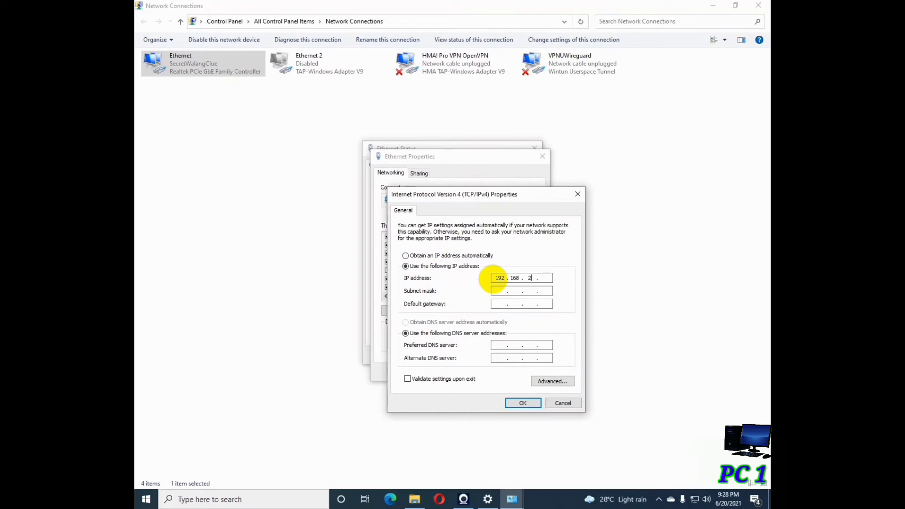
{"action": "type", "text": "54 . 101"}
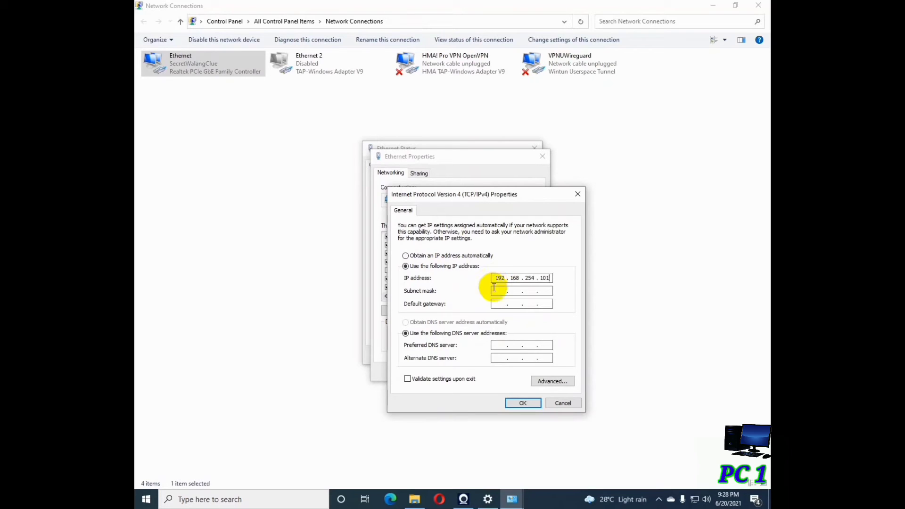
Complete the manual IPv4 settings with subnet mask 255.255.255.0, default gateway 192.168.254.254 and preferred DNS server 192.168.254.254, and confirm them.
{"action": "left_click", "coordinate": [496, 290]}
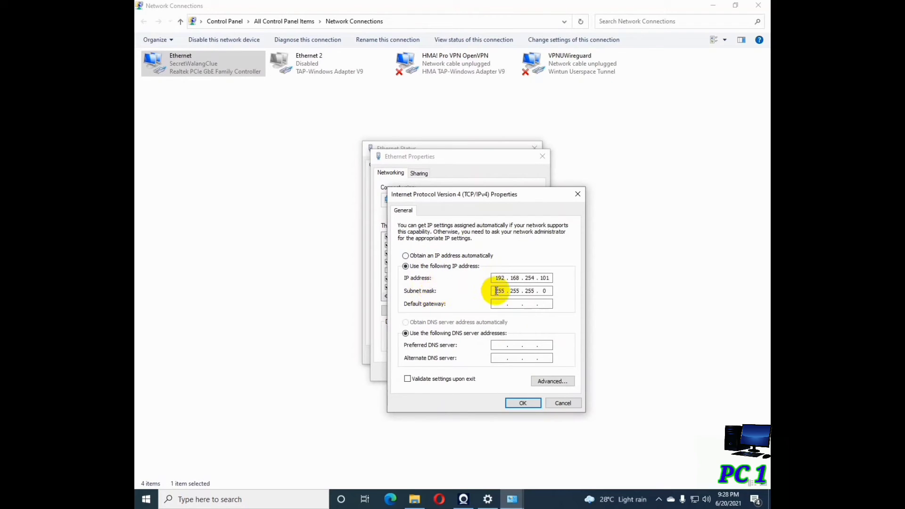
{"action": "left_click_drag", "start_coordinate": [514, 192], "coordinate": [494, 133]}
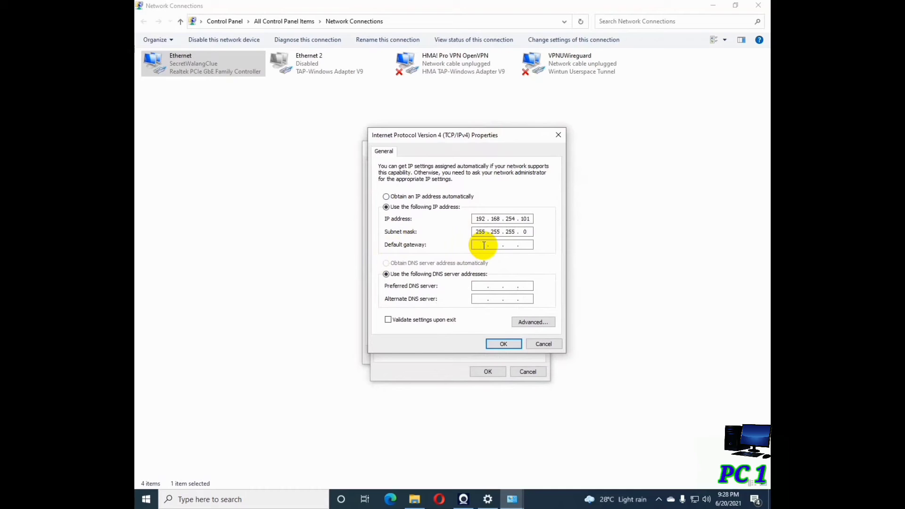
{"action": "type", "text": "192 . 168 . 254 . 254"}
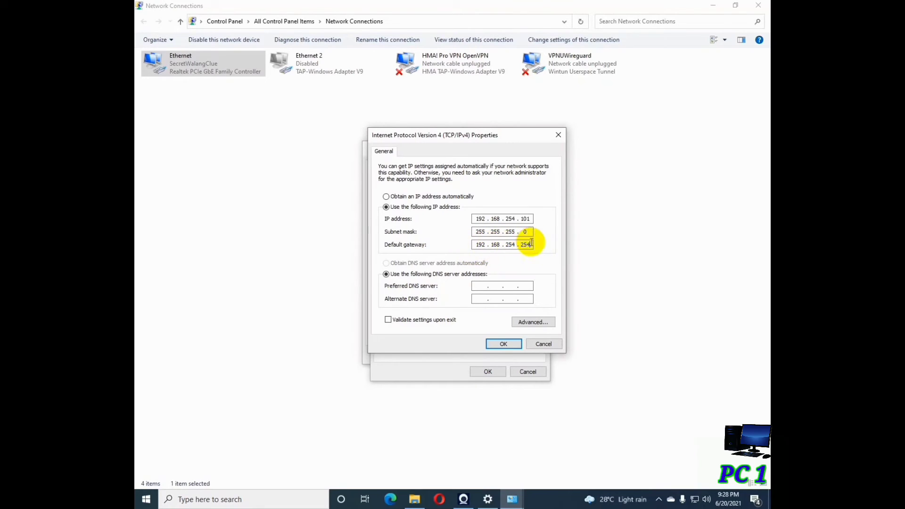
{"action": "left_click", "coordinate": [481, 285]}
{"action": "type", "text": "192 . 168 . 25"}
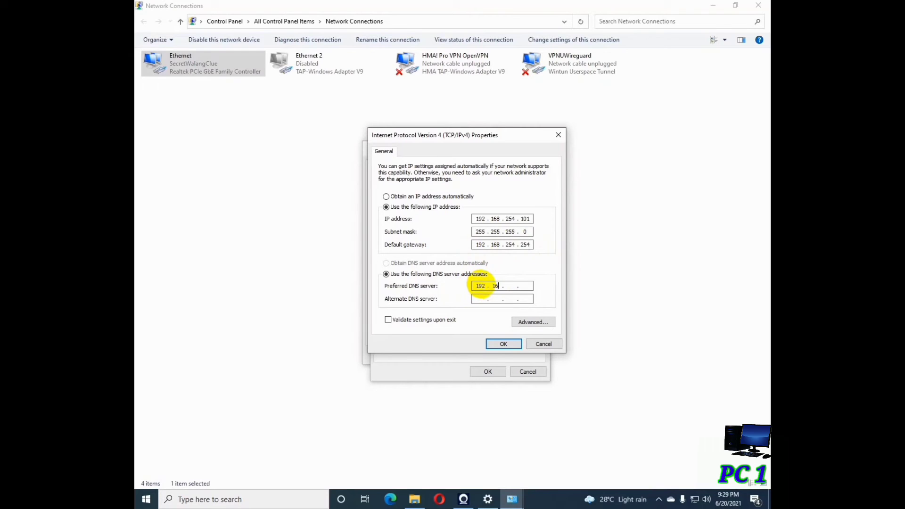
{"action": "type", "text": "4 . 254"}
{"action": "left_click", "coordinate": [503, 344]}
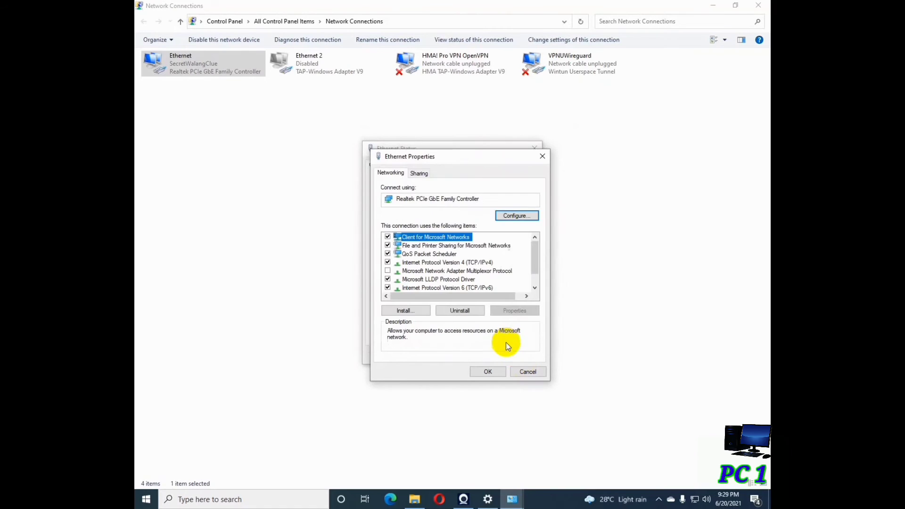
Confirm the Ethernet adapter's properties and close its status dialog, the Network Connections window and Settings.
{"action": "left_click", "coordinate": [480, 372]}
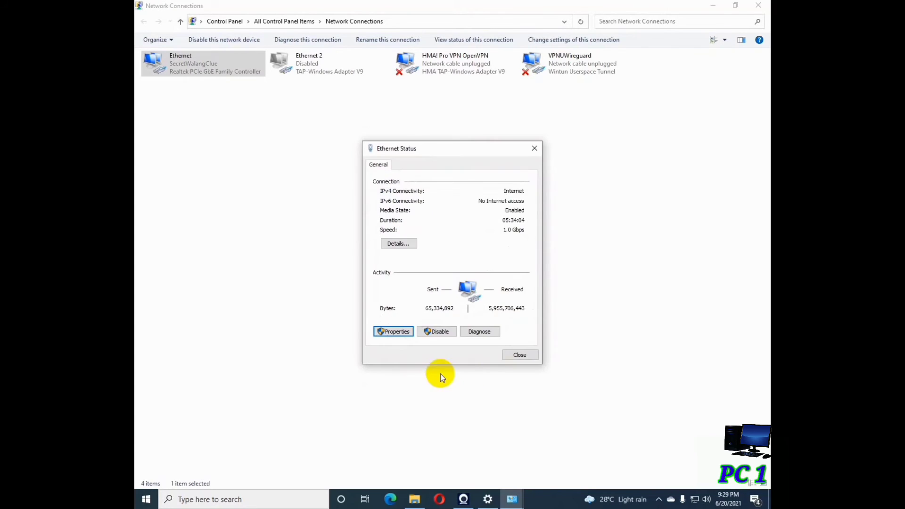
{"action": "left_click", "coordinate": [514, 354]}
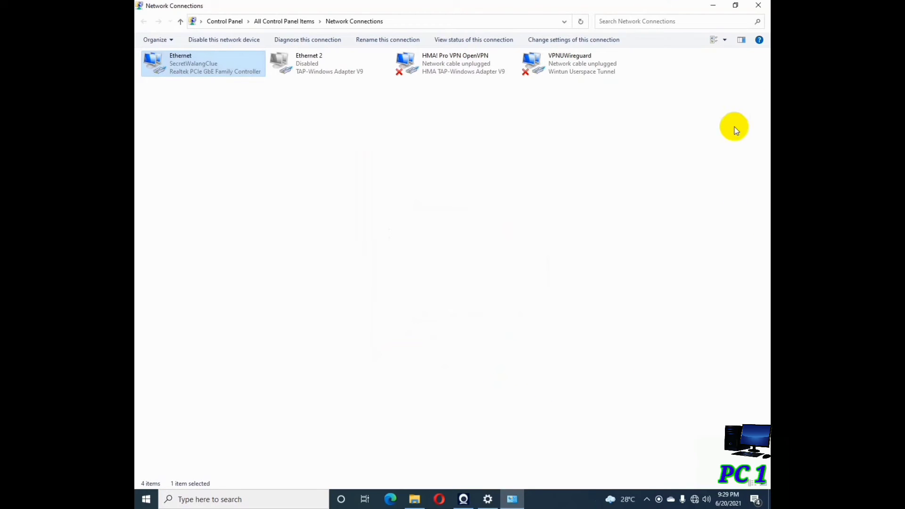
{"action": "left_click", "coordinate": [758, 7]}
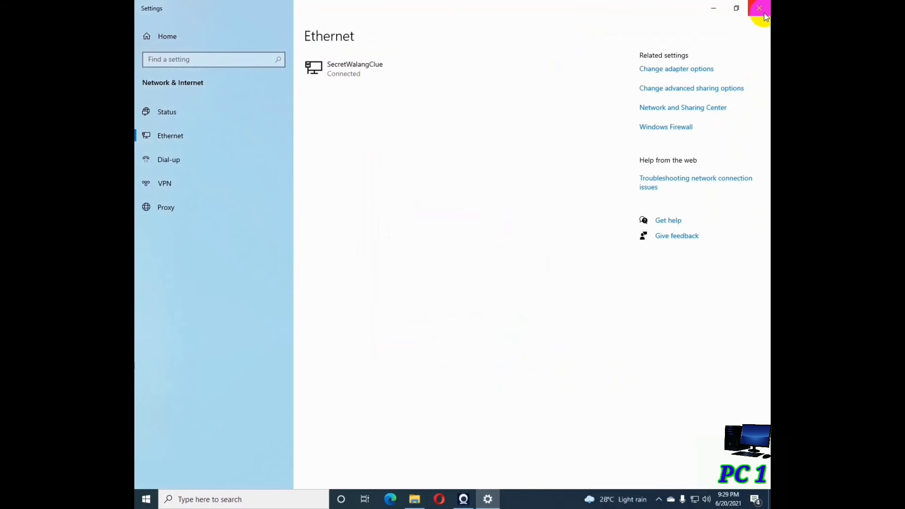
{"action": "left_click", "coordinate": [763, 11]}
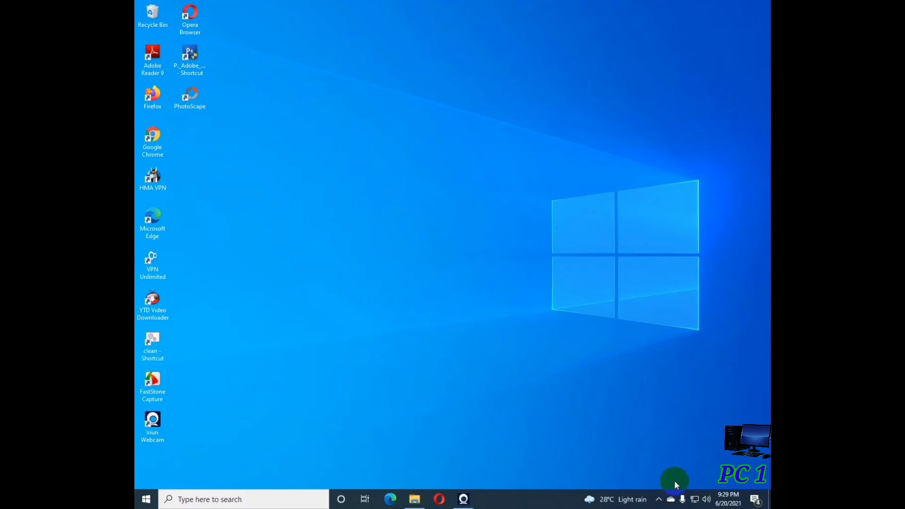
{"action": "left_click", "coordinate": [659, 499]}
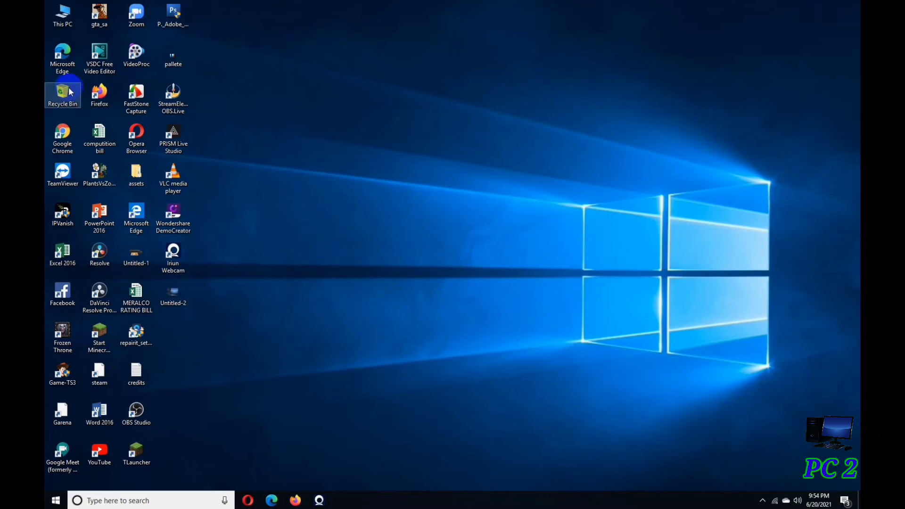
On PC 2, open This PC and go to the network address \\192.168.254.101.
{"action": "double_click", "coordinate": [62, 25]}
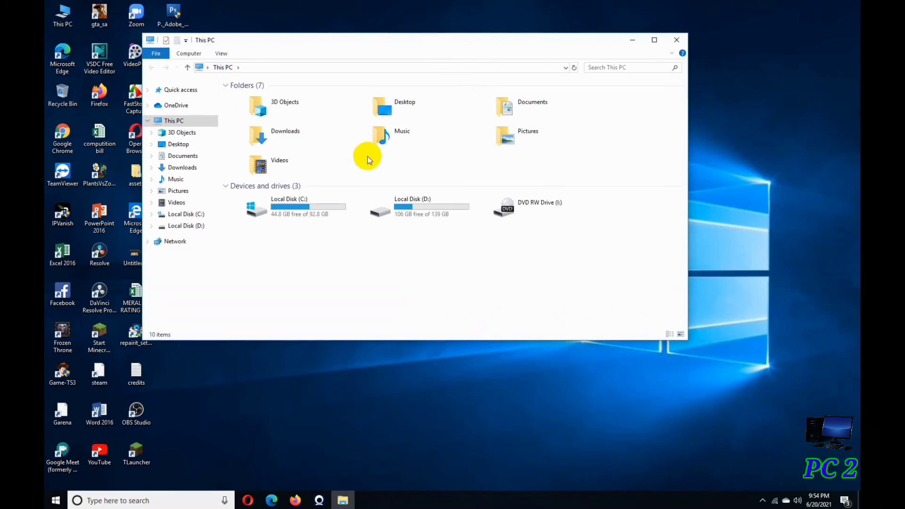
{"action": "left_click", "coordinate": [339, 66]}
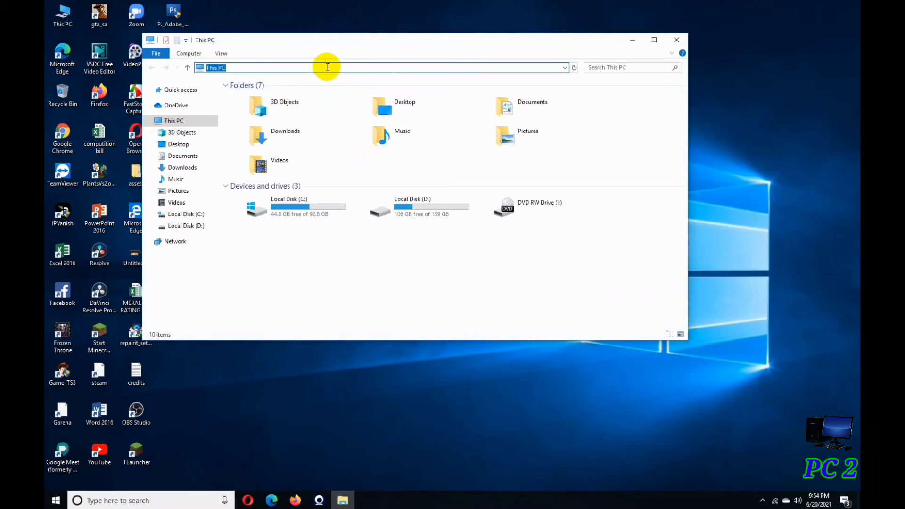
{"action": "type", "text": "\\\\"}
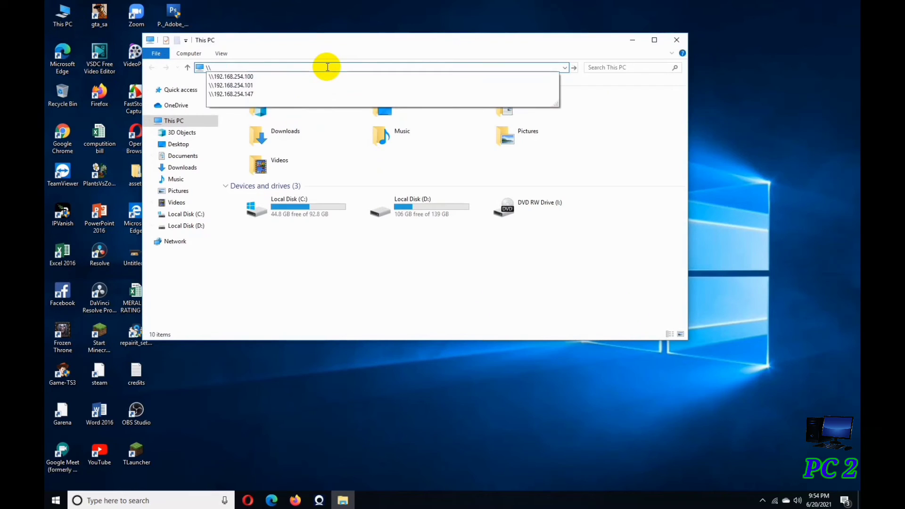
{"action": "type", "text": "192.168.254.101"}
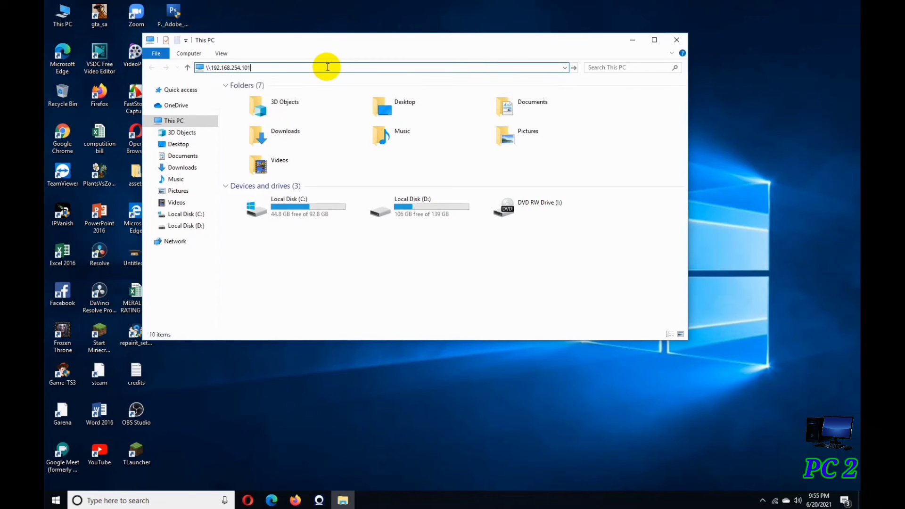
{"action": "key", "text": "ctrl+a"}
{"action": "key", "text": "Return"}
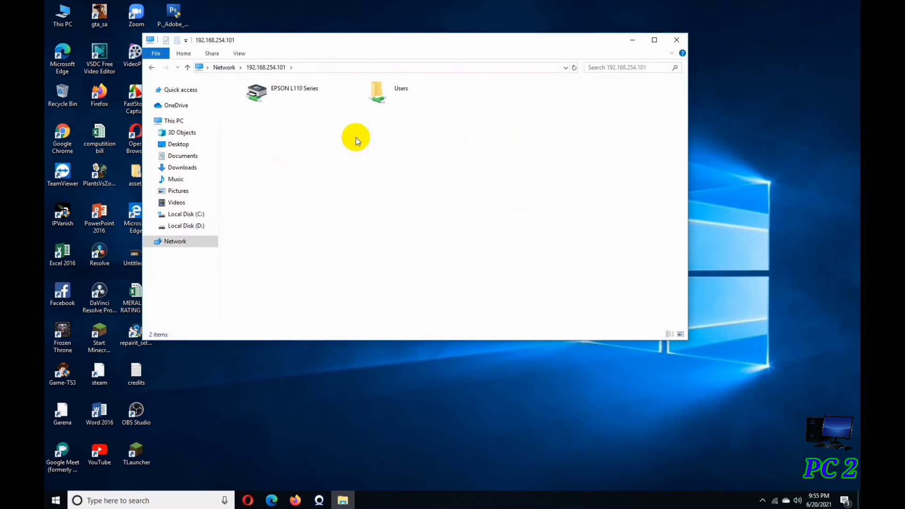
Connect to the shared EPSON L110 Series printer, and close its print queue and the network folder window.
{"action": "left_click", "coordinate": [285, 91]}
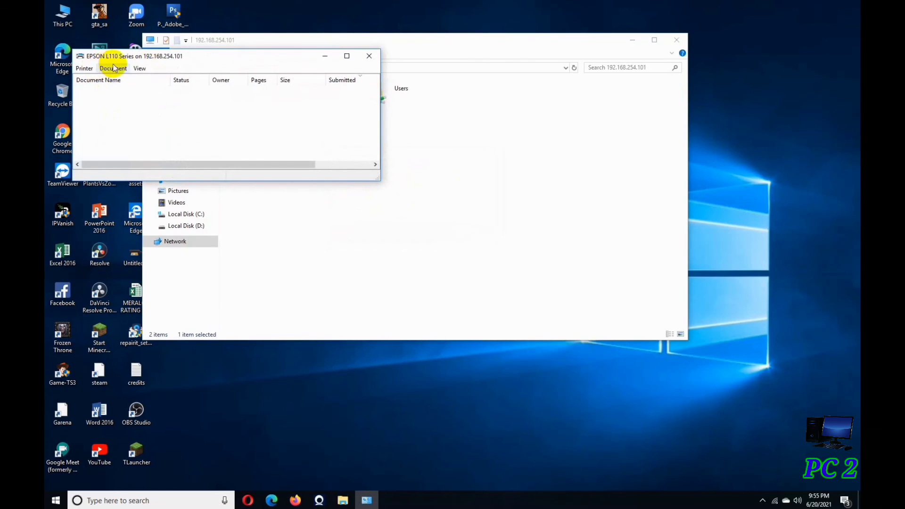
{"action": "left_click", "coordinate": [368, 57]}
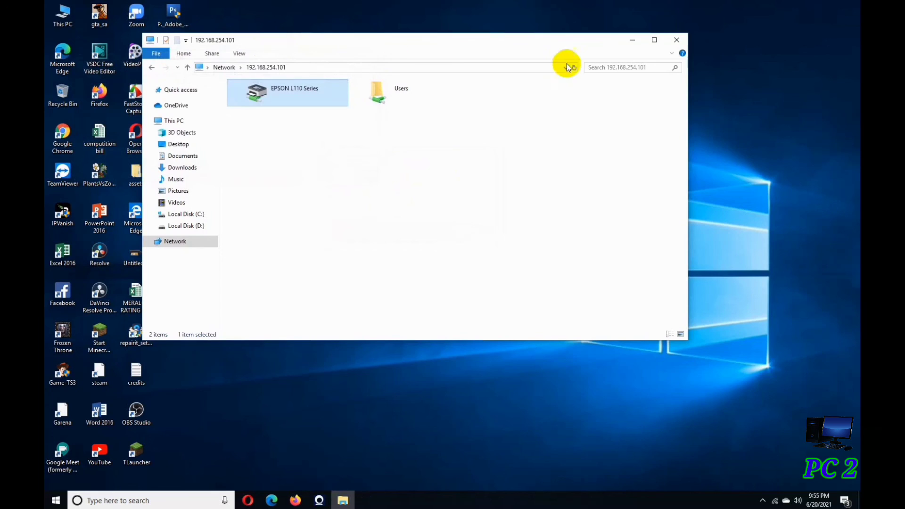
{"action": "left_click", "coordinate": [676, 40]}
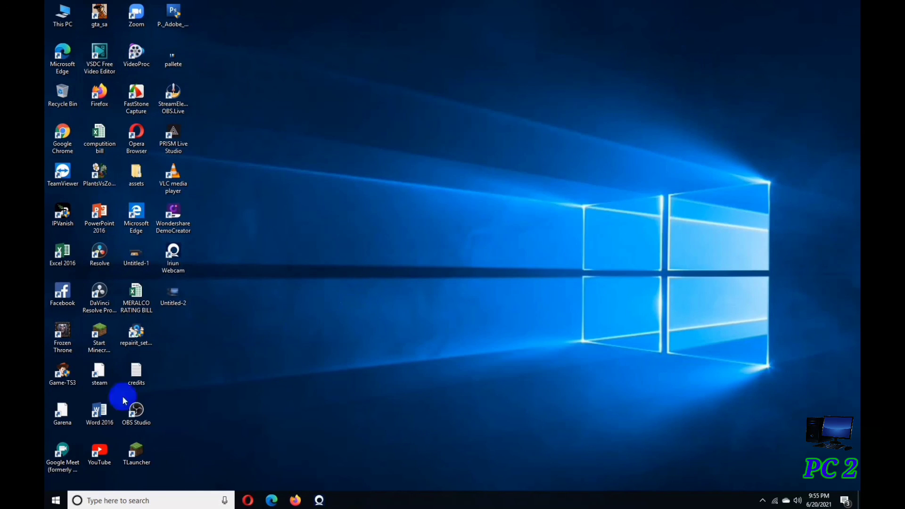
In a blank Word document, check the print settings for the EPSON L110 Series on 192.168.254.101 among the available printers, and close Word.
{"action": "double_click", "coordinate": [93, 419]}
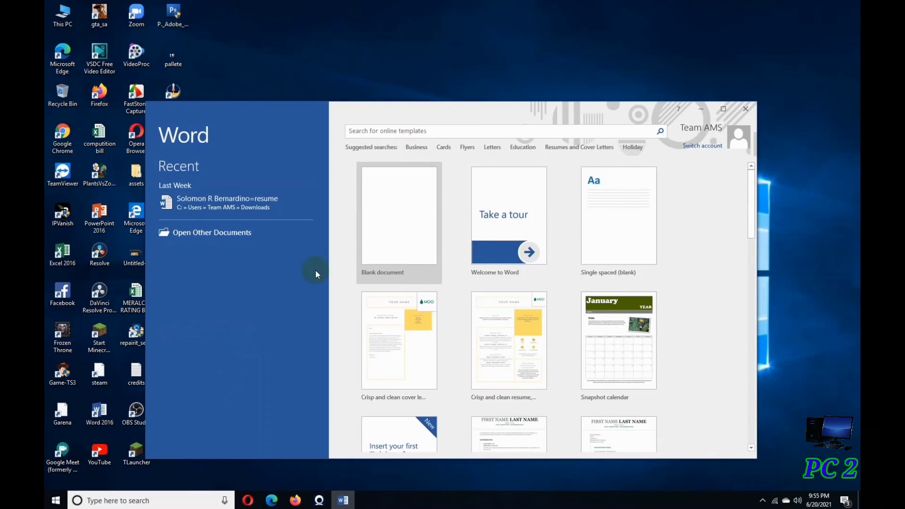
{"action": "left_click", "coordinate": [399, 249]}
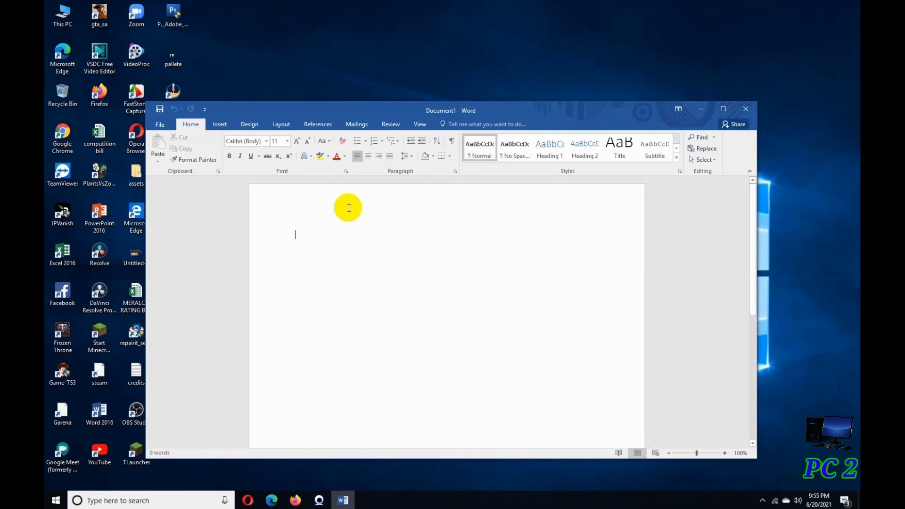
{"action": "left_click", "coordinate": [161, 125]}
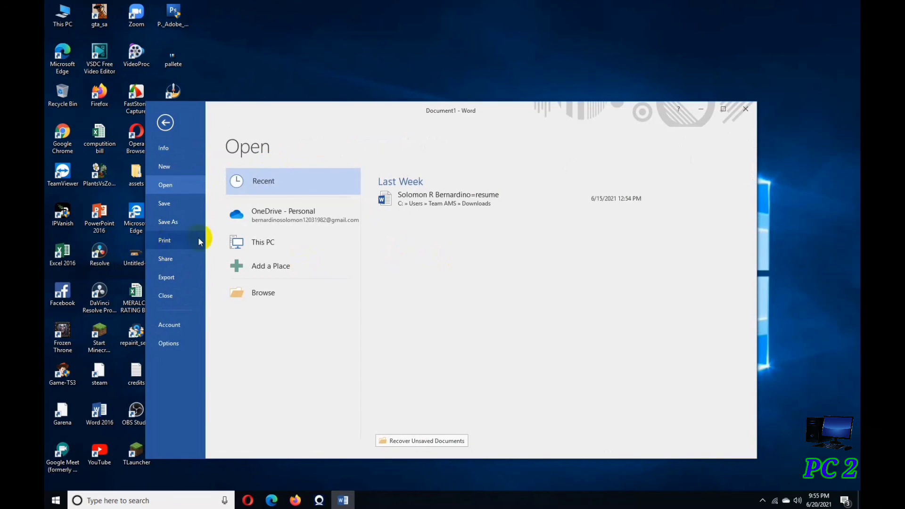
{"action": "left_click", "coordinate": [171, 242]}
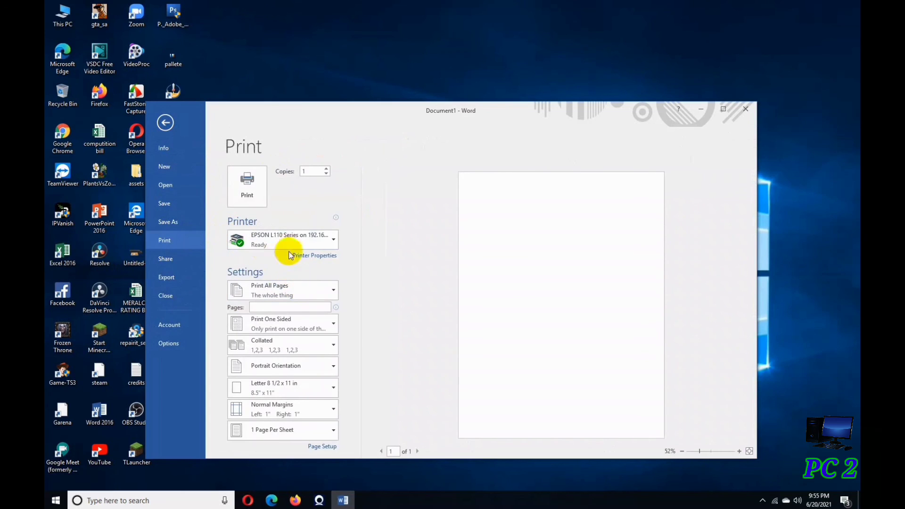
{"action": "mouse_move", "coordinate": [263, 242]}
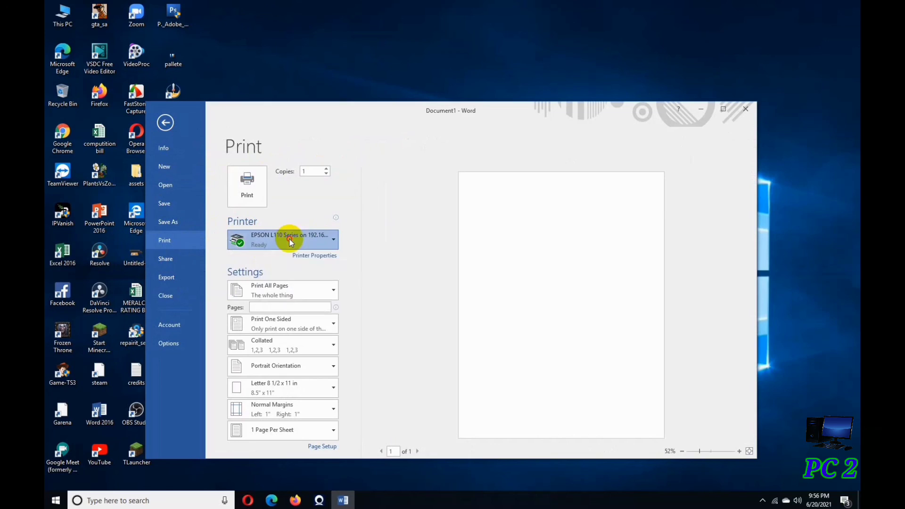
{"action": "left_click", "coordinate": [288, 238]}
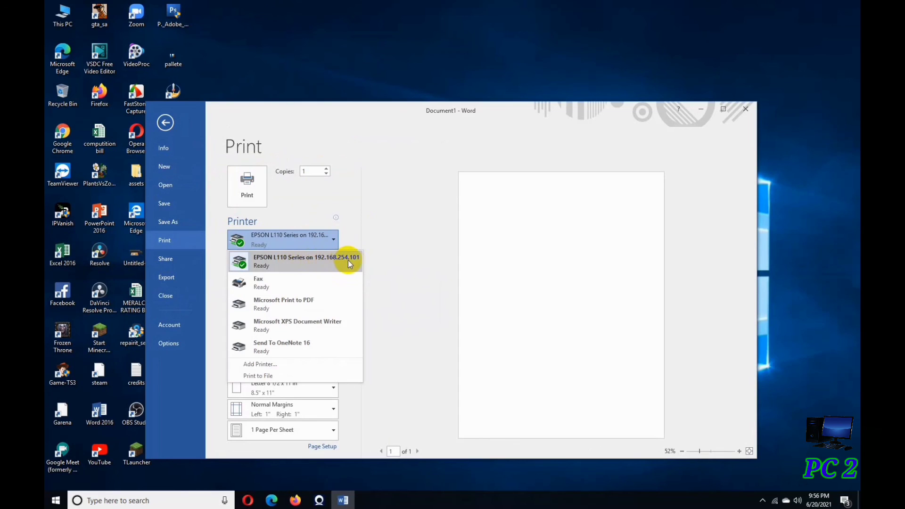
{"action": "left_click", "coordinate": [409, 259]}
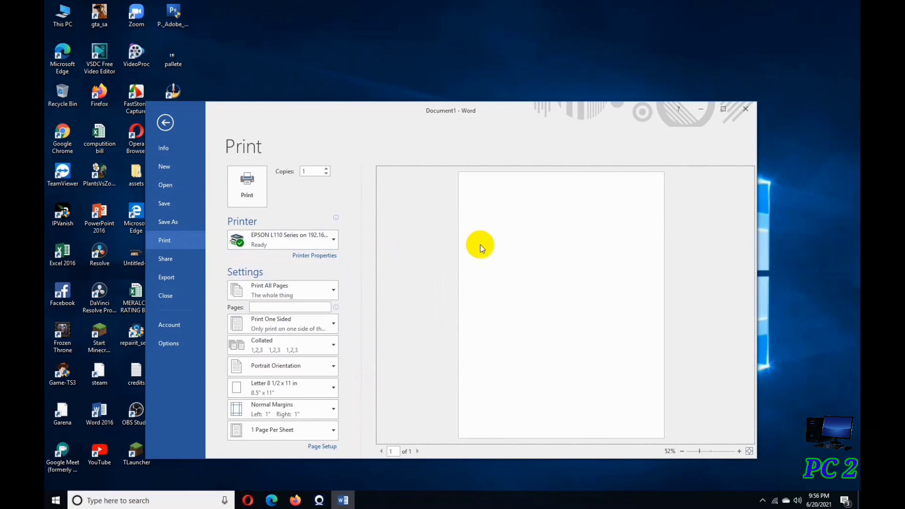
{"action": "left_click", "coordinate": [746, 110]}
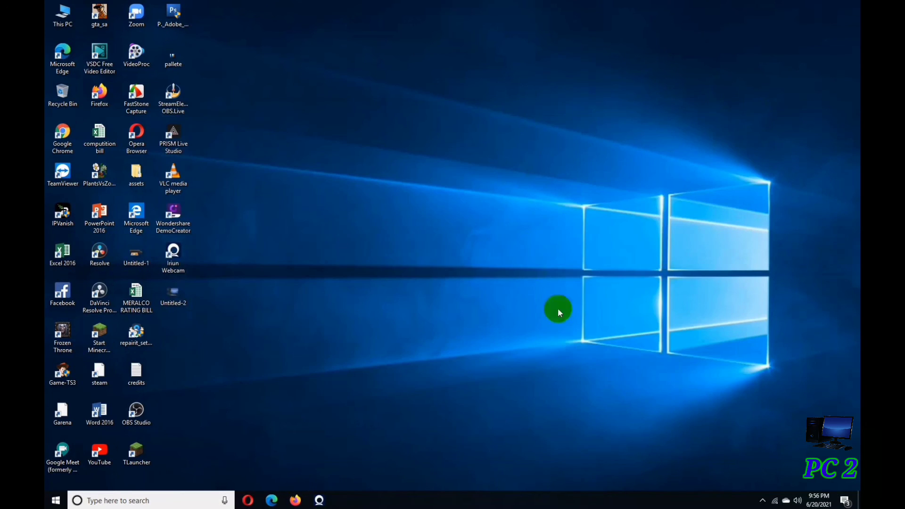